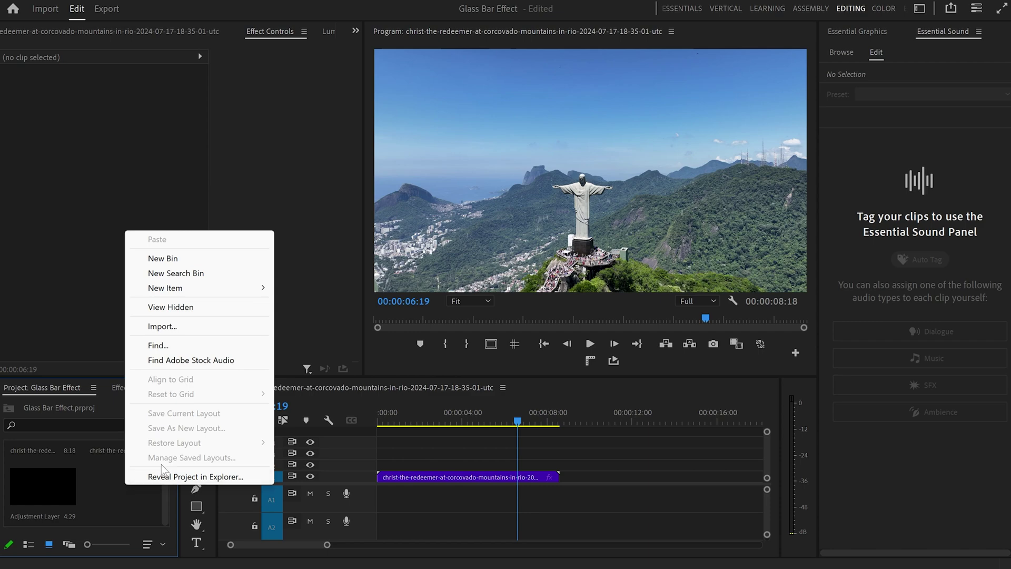
# Create a 4096 × 2304 adjustment layer and place it on track V2 above the clip, starting at 00:00:01:17
pyautogui.moveTo(221, 288)
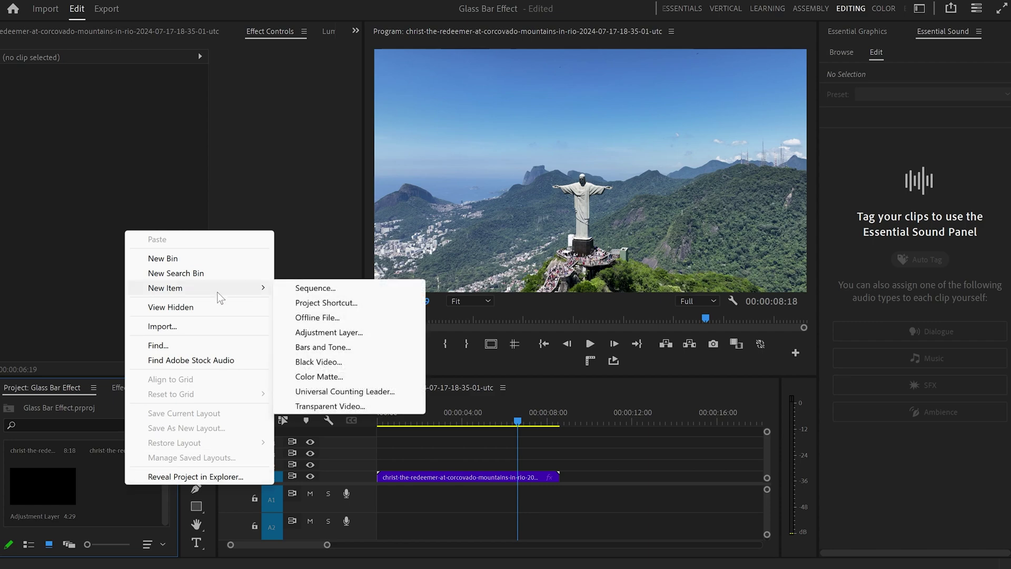
pyautogui.click(368, 336)
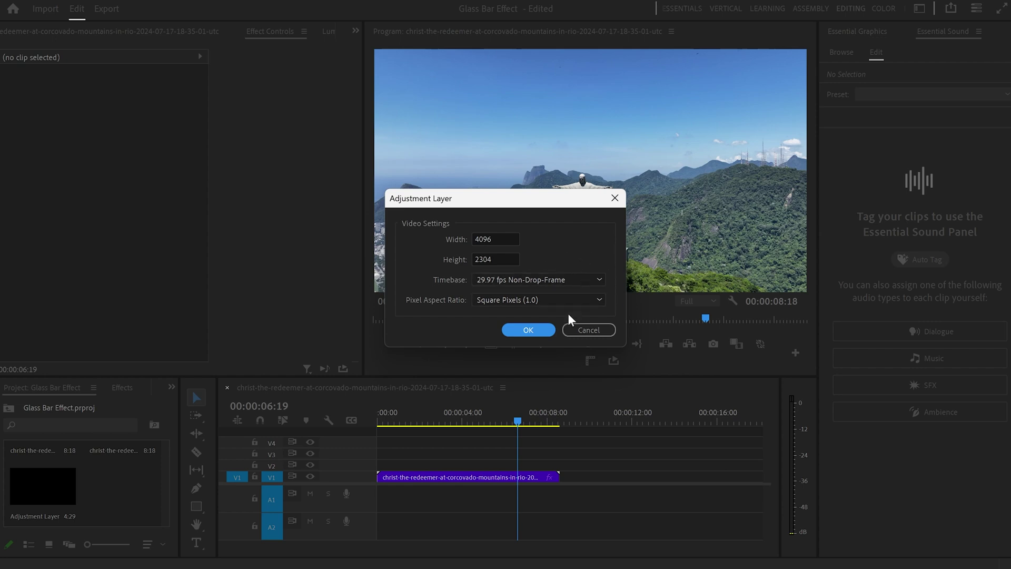
pyautogui.click(539, 330)
pyautogui.moveTo(120, 491); pyautogui.dragTo(406, 467)
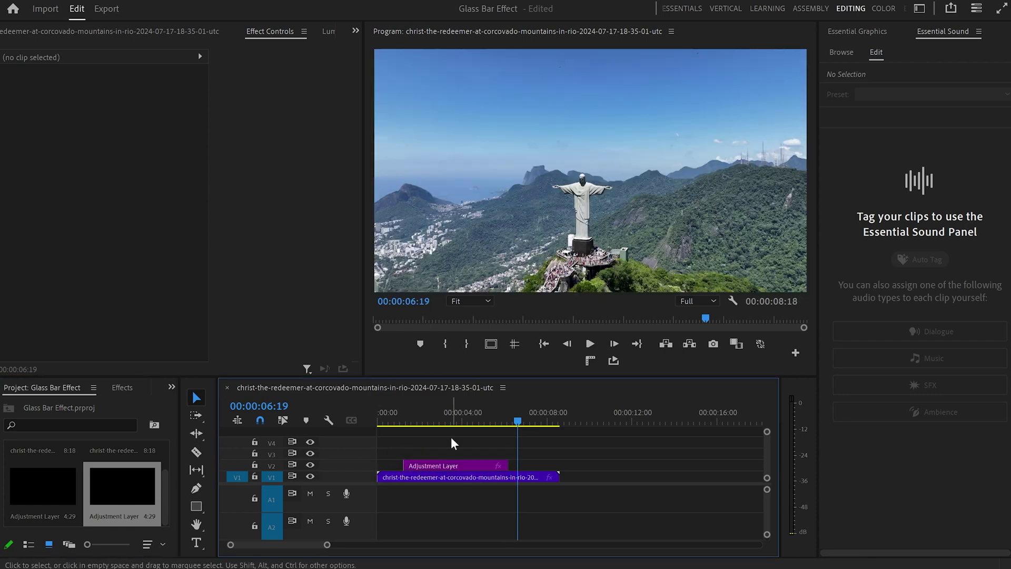
pyautogui.moveTo(504, 420); pyautogui.dragTo(437, 422)
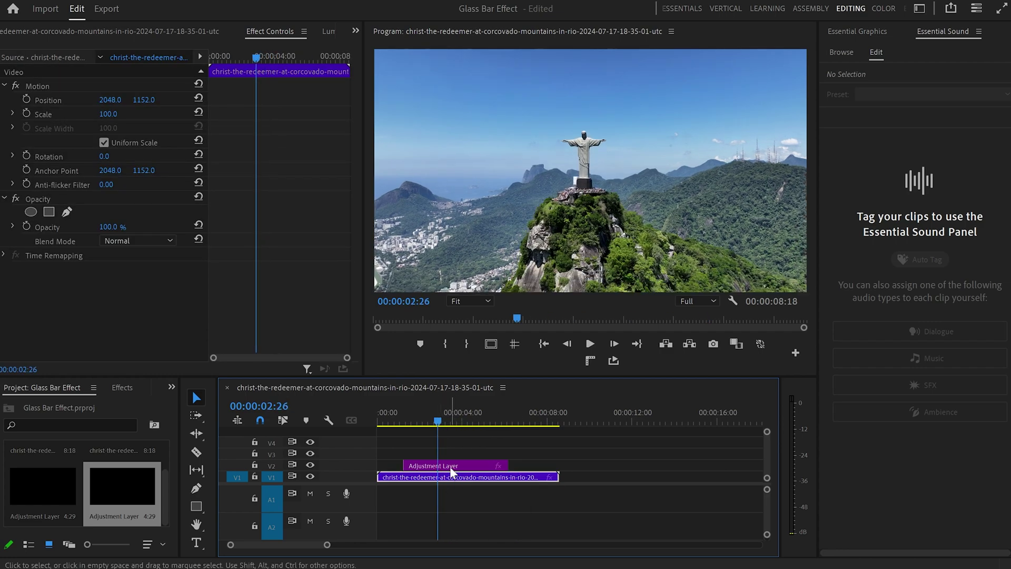
pyautogui.click(450, 466)
pyautogui.moveTo(457, 465)
pyautogui.mouseDown()
pyautogui.moveTo(436, 472)
pyautogui.moveTo(504, 467)
pyautogui.moveTo(460, 466)
pyautogui.mouseUp()
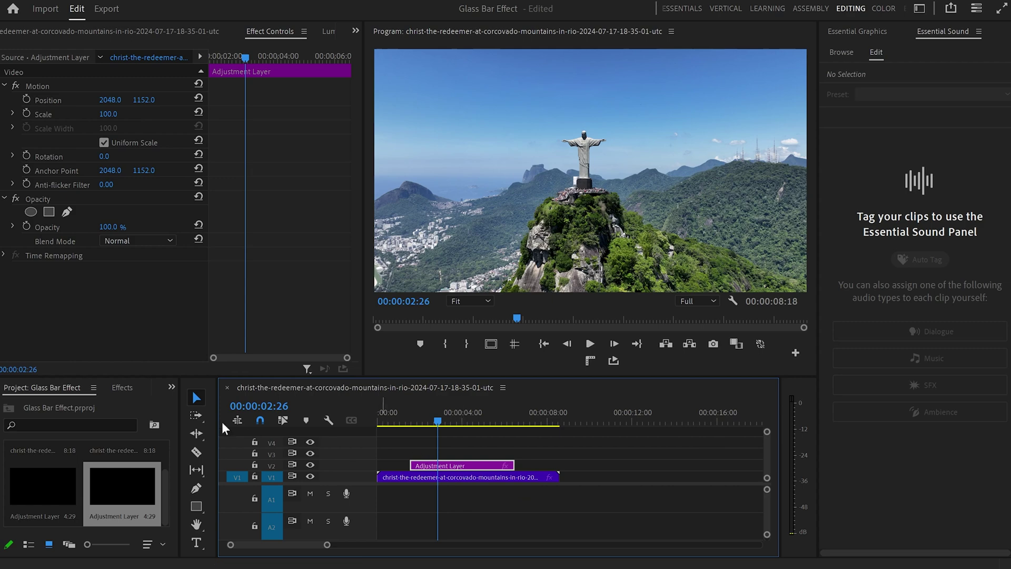
# Find the Transform video effect under Distort and apply it to the adjustment layer on V2
pyautogui.click(124, 390)
pyautogui.click(92, 408)
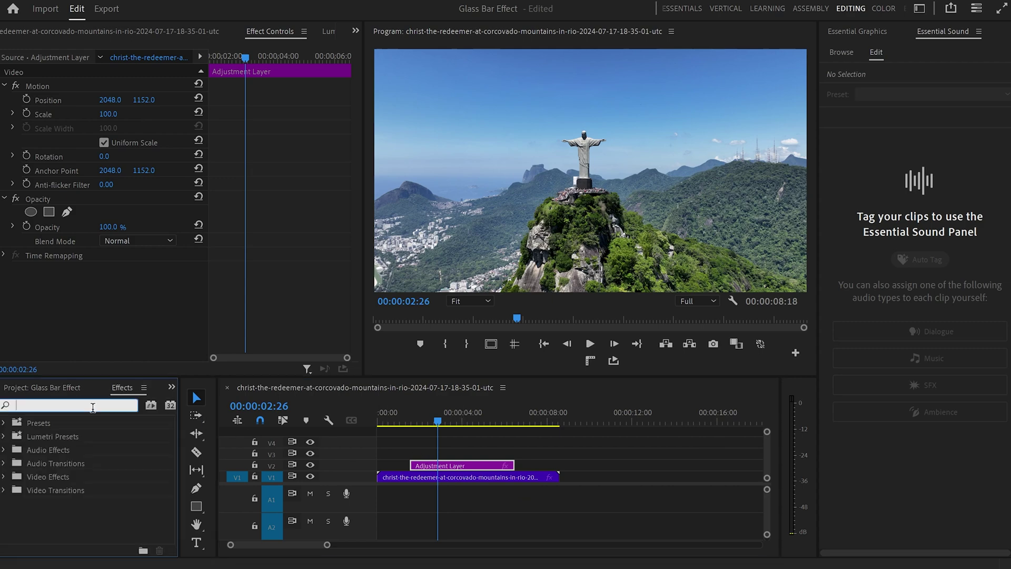
pyautogui.write('transform')
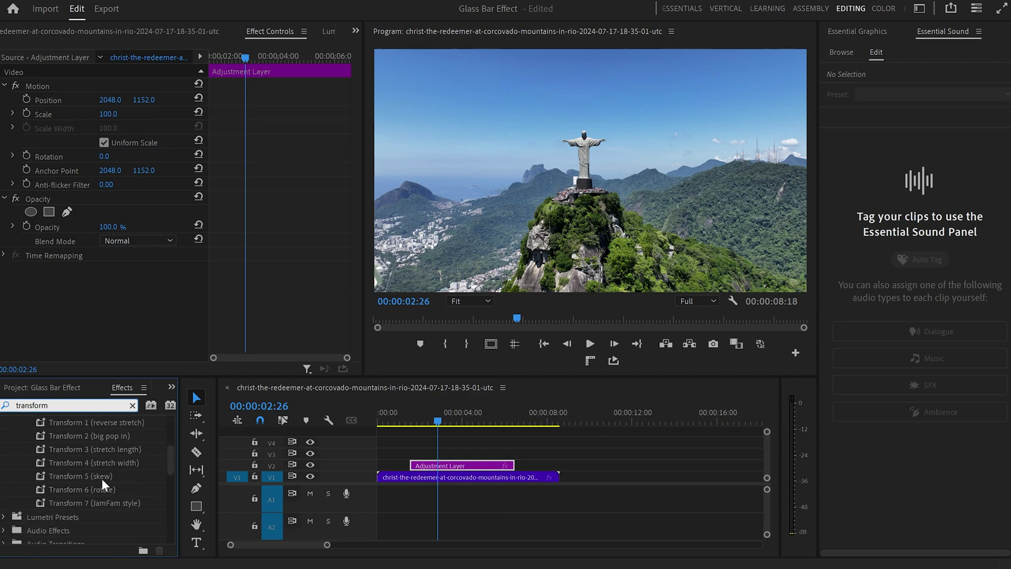
pyautogui.moveTo(85, 455); pyautogui.dragTo(437, 462)
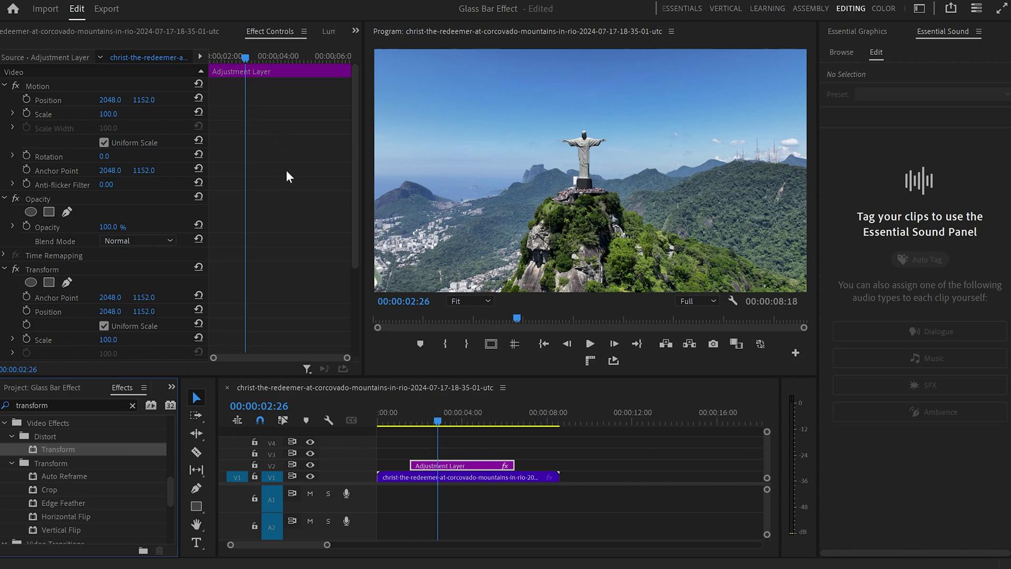
# Turn off Uniform Scale in the adjustment layer's Motion and set Scale Height to 150, Scale Width to 30 and Rotation to 25°
pyautogui.click(104, 143)
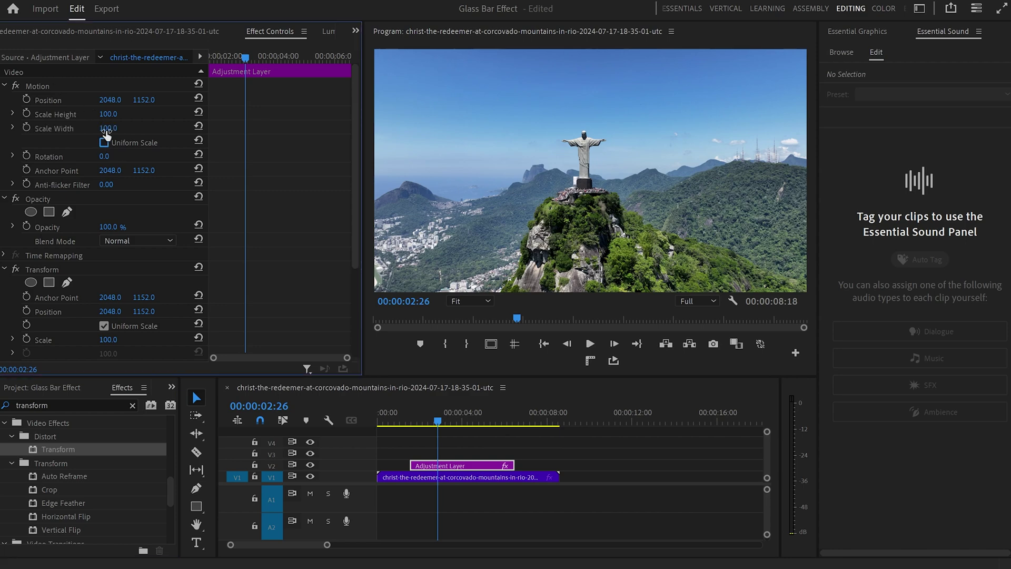
pyautogui.click(109, 115)
pyautogui.write('150')
pyautogui.press('Return')
pyautogui.click(117, 126)
pyautogui.write('30')
pyautogui.press('Return')
pyautogui.click(112, 154)
pyautogui.write('25')
pyautogui.press('Return')
# Set the Scale of the adjustment layer's Transform effect to 140
pyautogui.scroll(-5, 160, 182)
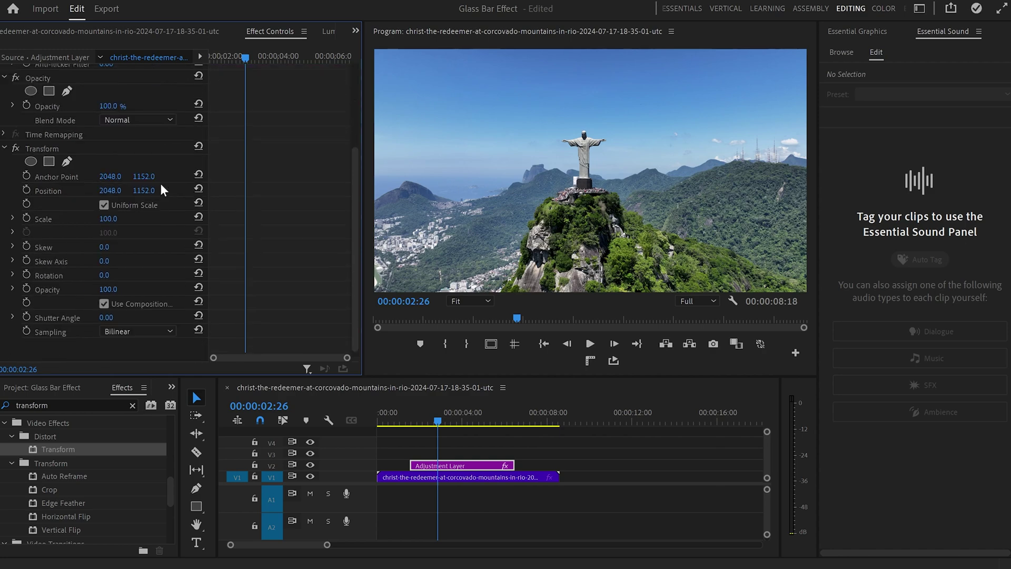
pyautogui.click(108, 220)
pyautogui.write('140')
pyautogui.press('Return')
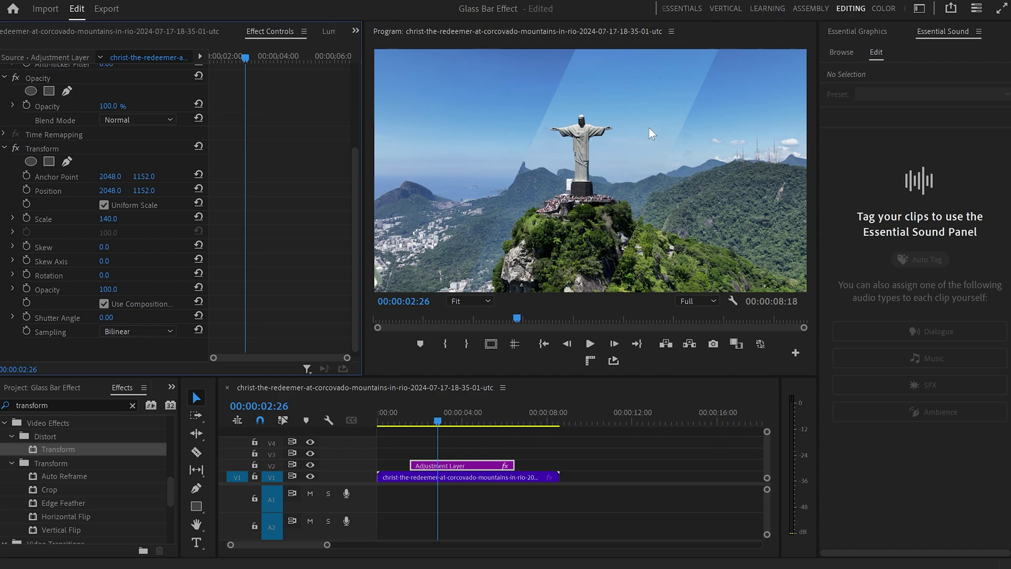
# Keyframe the adjustment layer's horizontal Motion Position from -1346 at 00:00:01:22 to 5365 at 00:00:06:00
pyautogui.moveTo(442, 419); pyautogui.dragTo(415, 422)
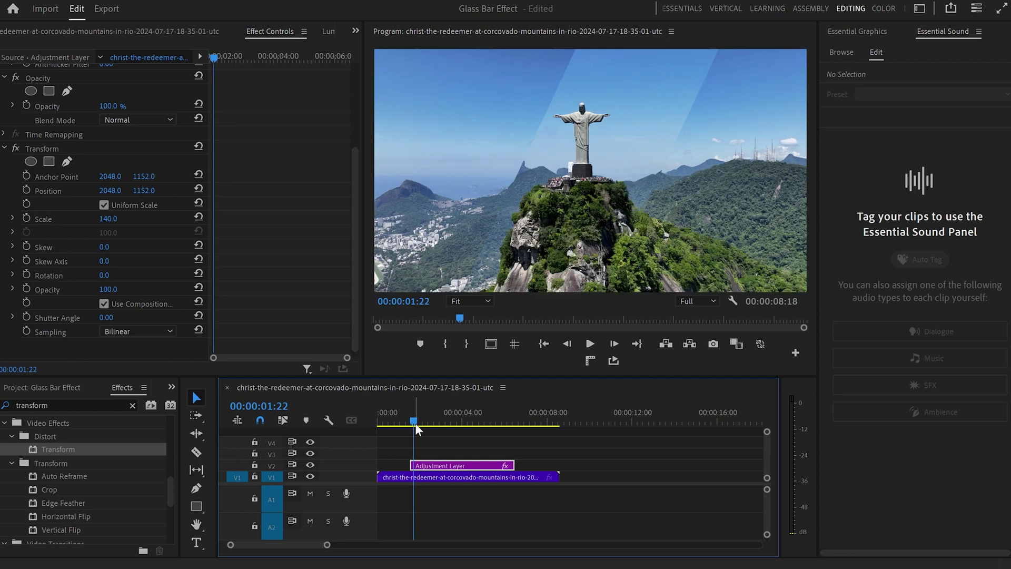
pyautogui.scroll(5, 288, 241)
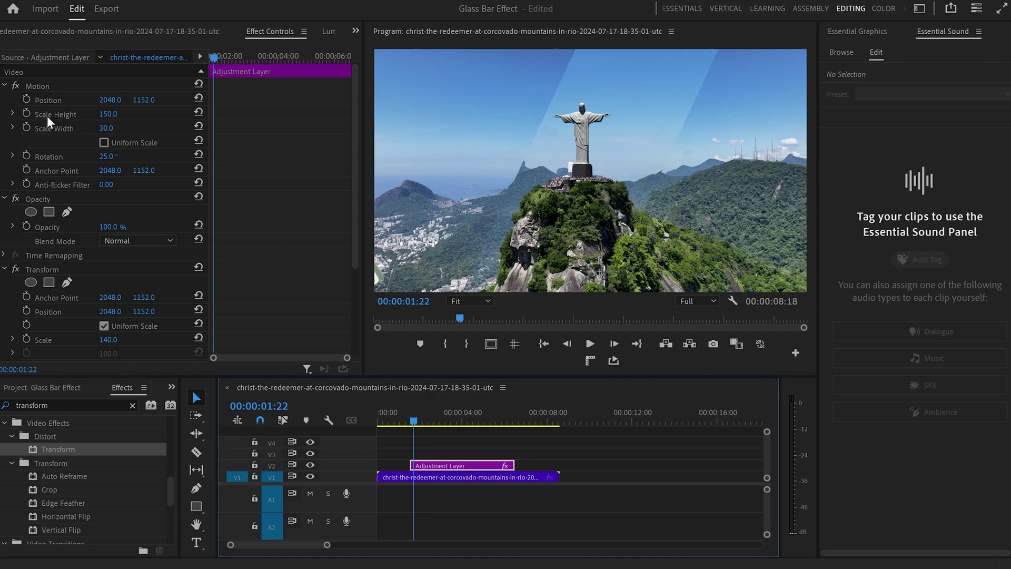
pyautogui.click(26, 100)
pyautogui.moveTo(111, 100); pyautogui.dragTo(10, 100)
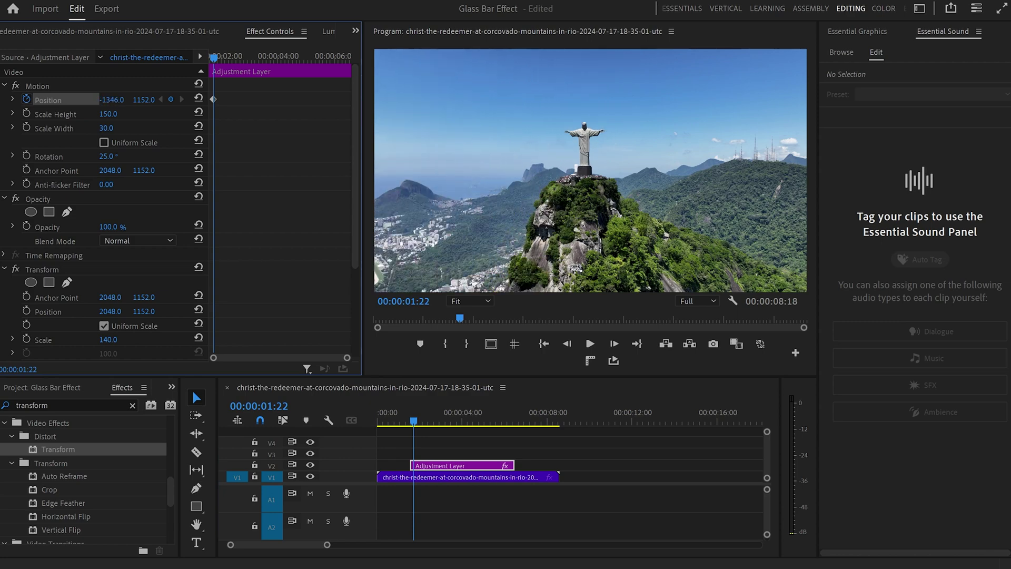
pyautogui.moveTo(218, 55); pyautogui.dragTo(335, 59)
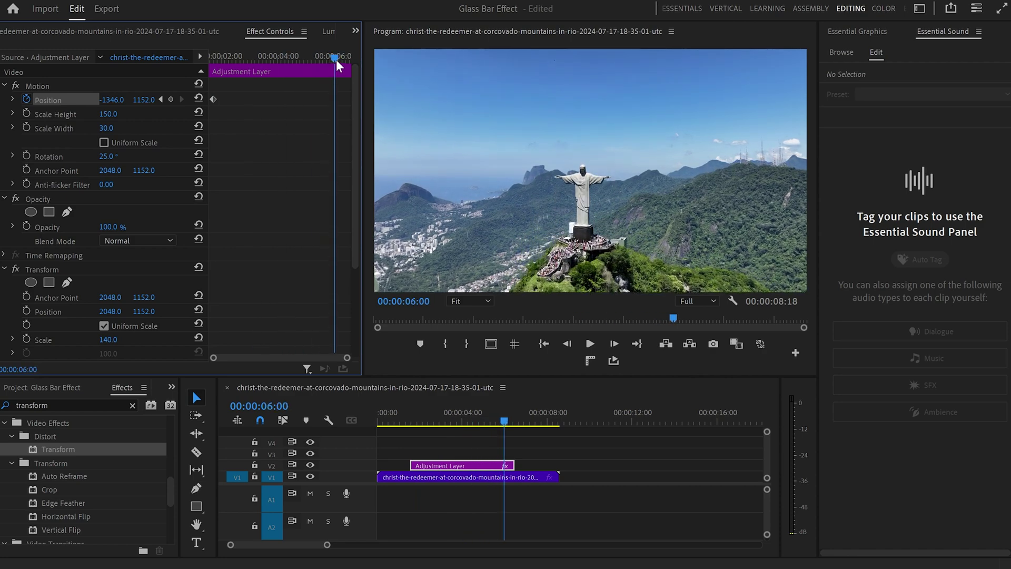
pyautogui.moveTo(108, 101); pyautogui.dragTo(261, 100)
# Play back the sequence to check the glass bar's sweep across the frame
pyautogui.moveTo(334, 57); pyautogui.dragTo(176, 90)
pyautogui.press('space')
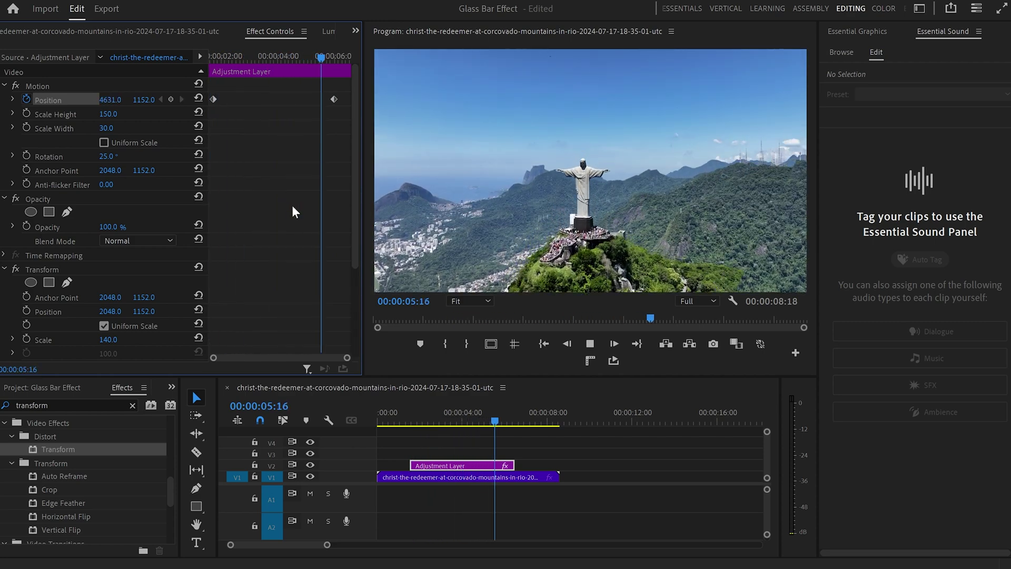
pyautogui.press('space')
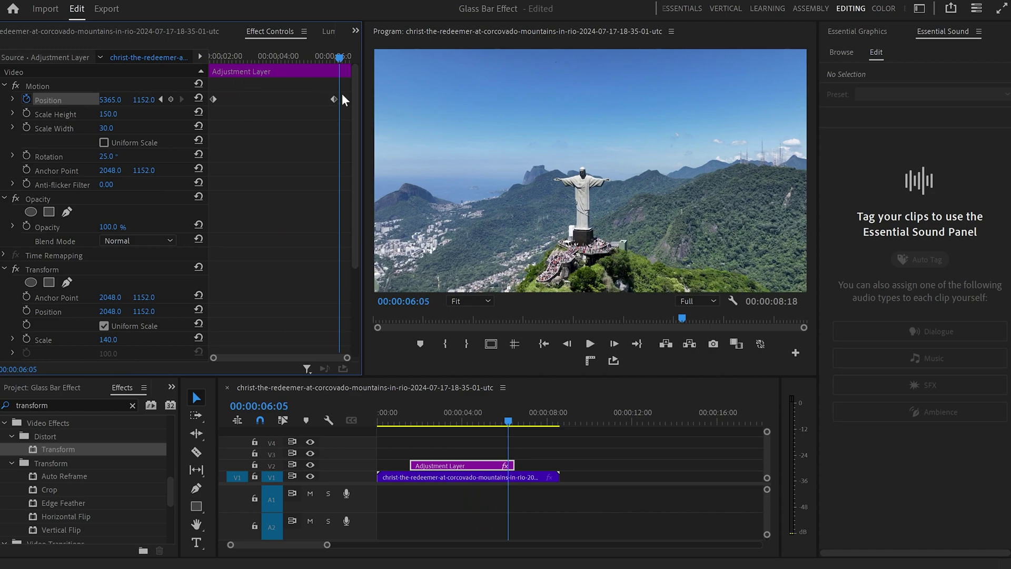
# Apply Ease In and Ease Out temporal interpolation to both Position keyframes
pyautogui.moveTo(344, 95); pyautogui.dragTo(208, 111)
pyautogui.rightClick(212, 101)
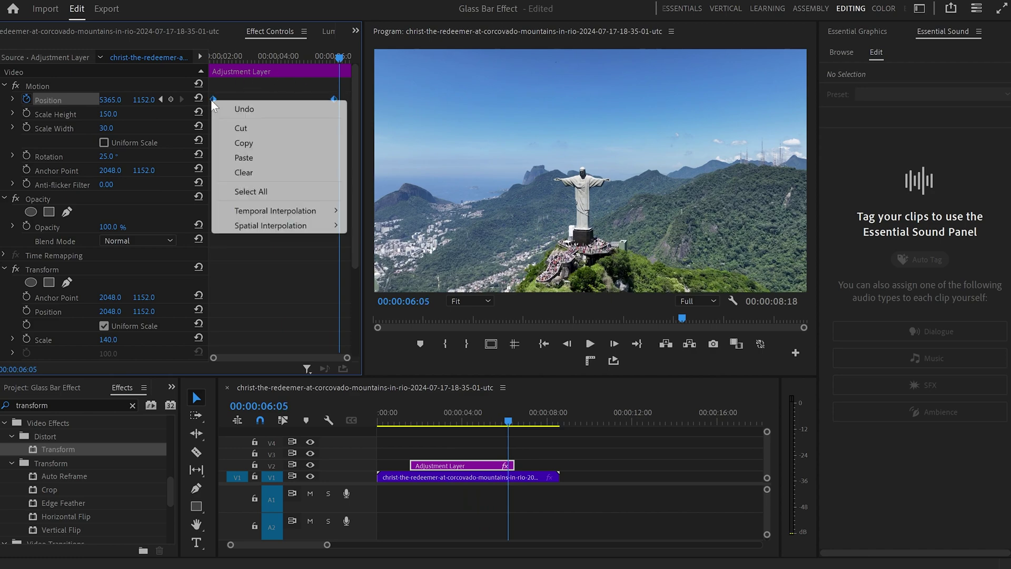
pyautogui.moveTo(302, 211)
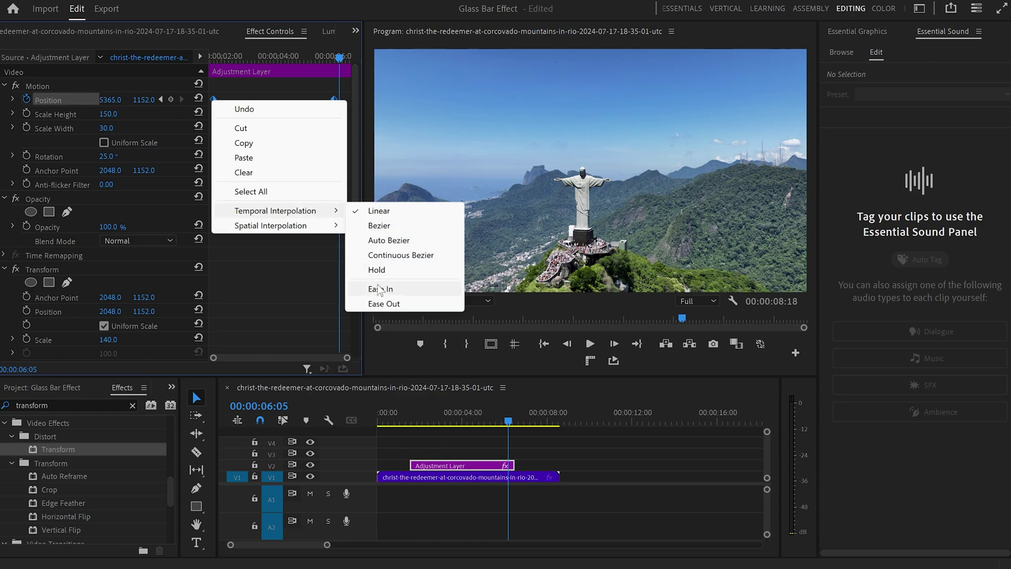
pyautogui.click(376, 289)
pyautogui.rightClick(213, 101)
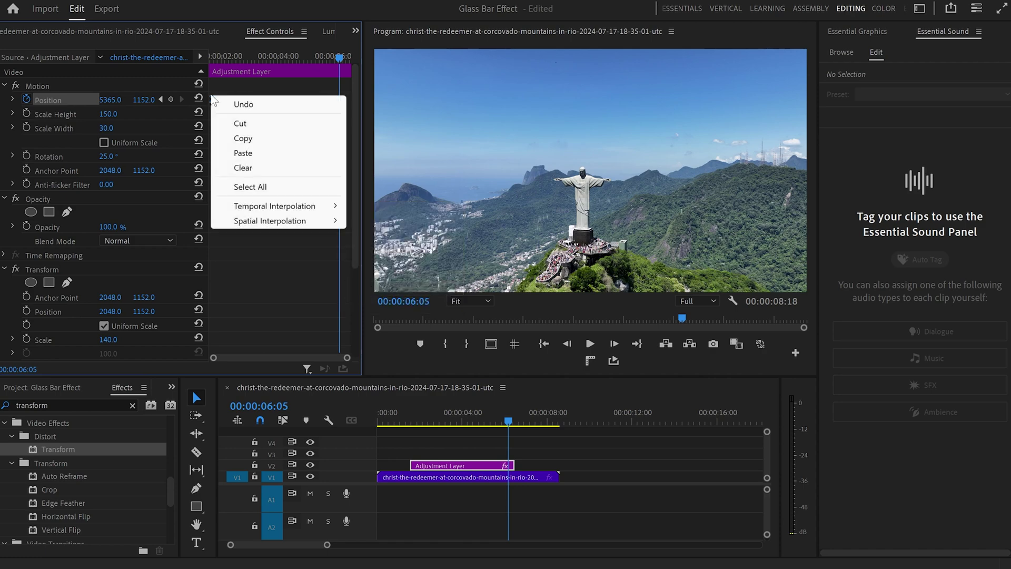
pyautogui.moveTo(306, 206)
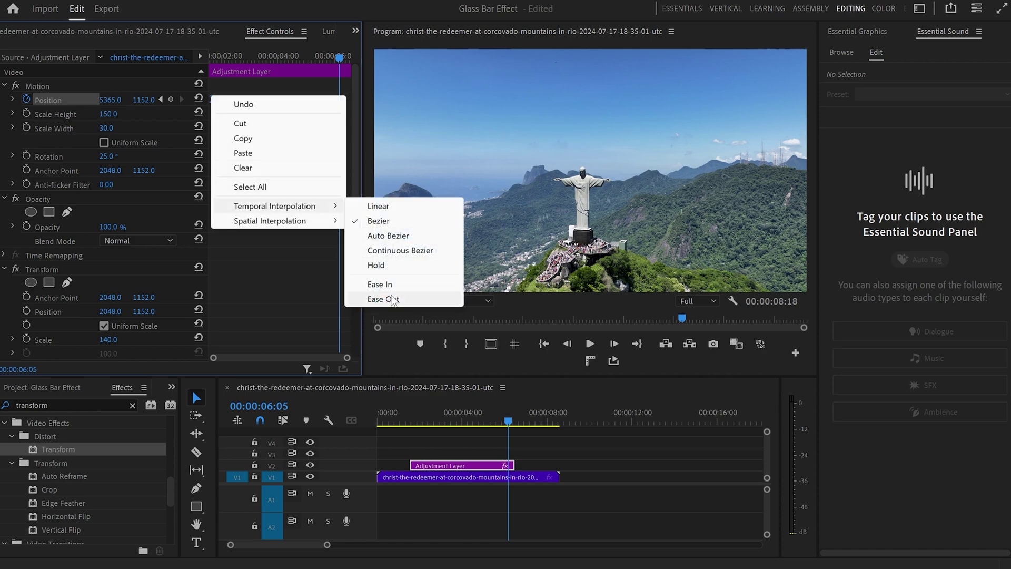
pyautogui.click(392, 299)
# Play back the eased bar movement from just before the adjustment layer begins
pyautogui.moveTo(519, 419); pyautogui.dragTo(406, 425)
pyautogui.press('space')
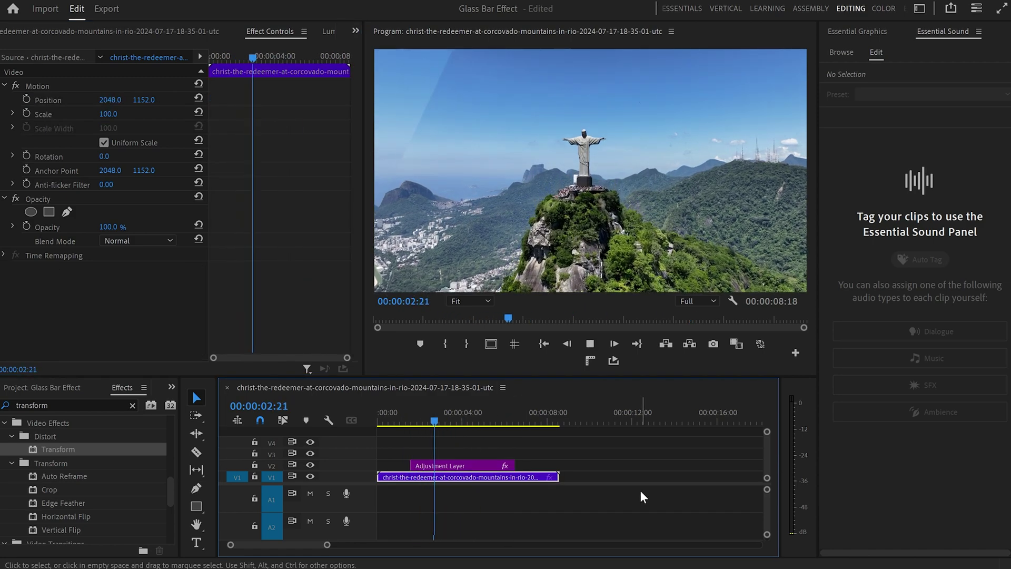
pyautogui.press('space')
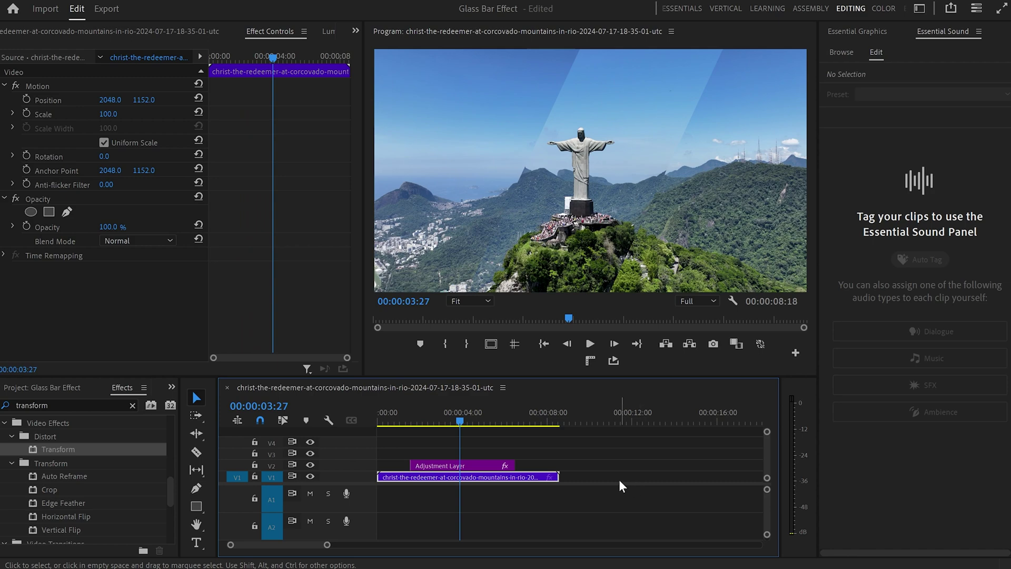
# Duplicate the adjustment layer onto tracks V3 and V4 directly above the original, and play back the stacked bars
pyautogui.click(470, 464)
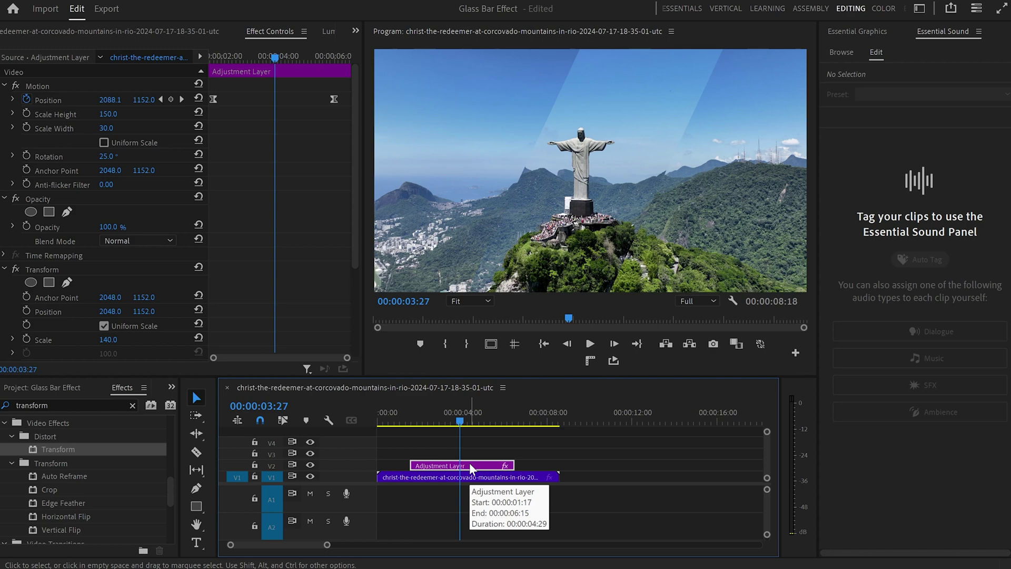
pyautogui.moveTo(471, 468); pyautogui.dragTo(404, 421)
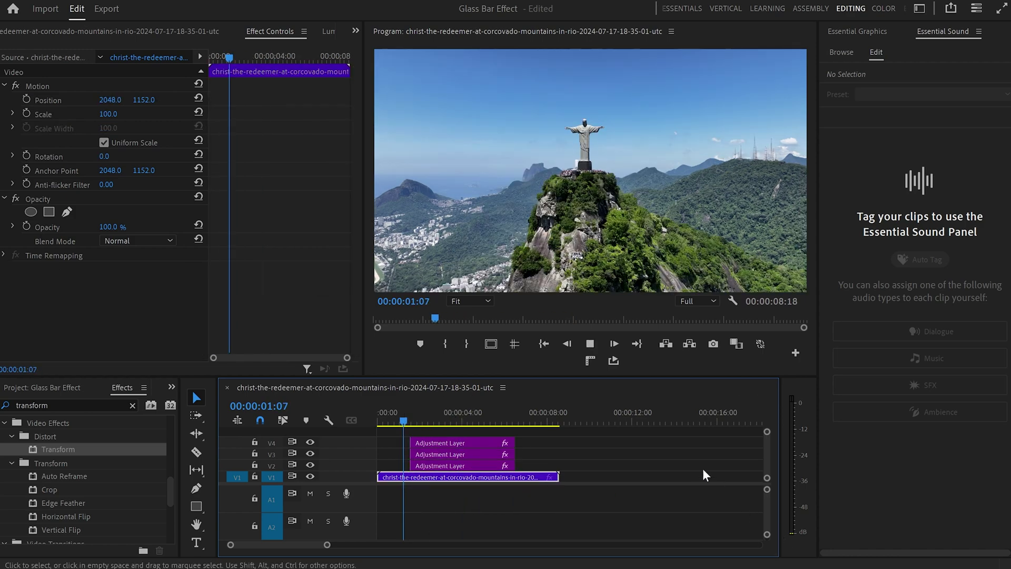
pyautogui.press('space')
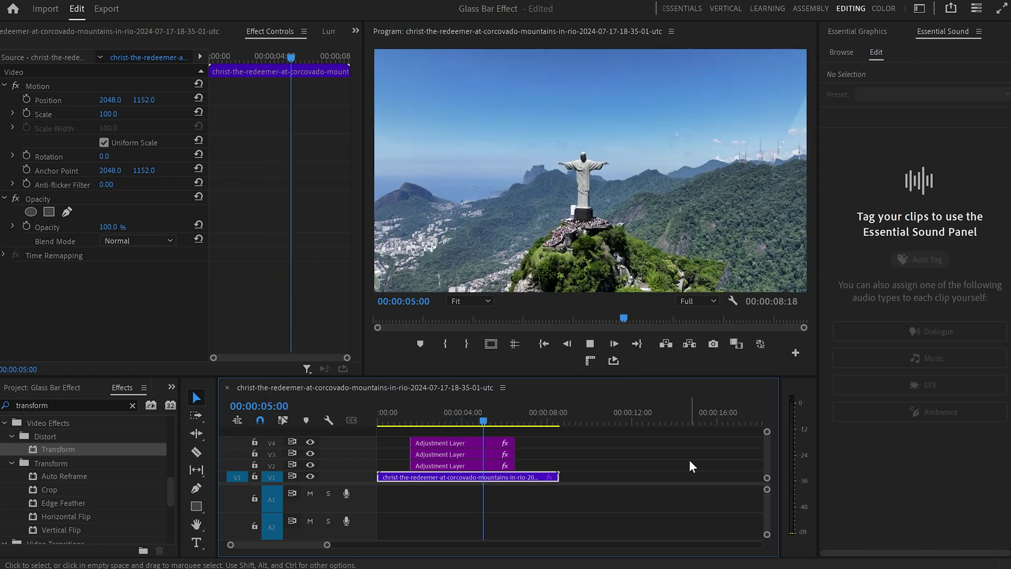
pyautogui.press('space')
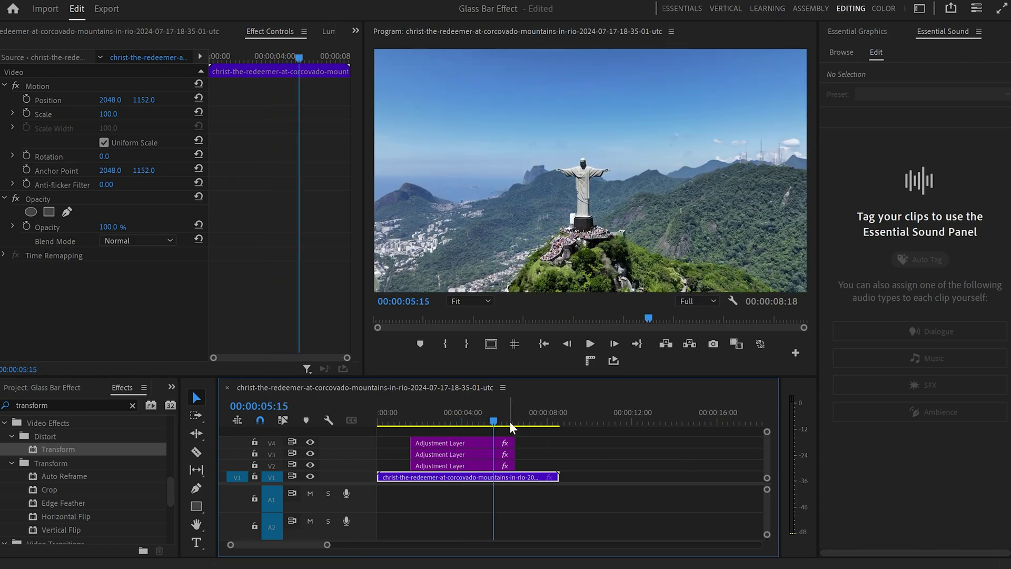
# Move the playhead to 00:00:03:07 and apply the Gaussian Blur effect to the adjustment layer on V2
pyautogui.moveTo(496, 418); pyautogui.dragTo(447, 424)
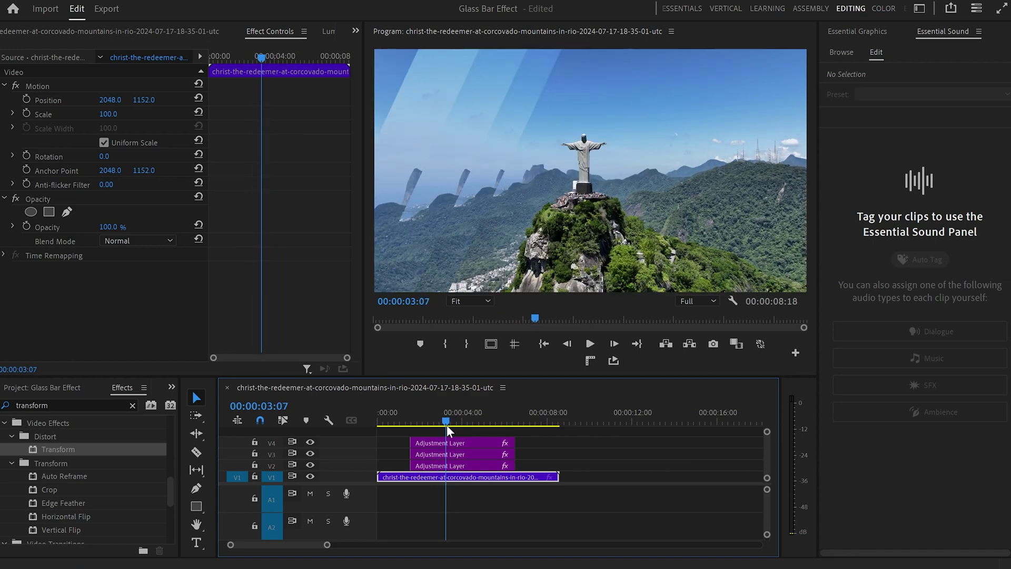
pyautogui.click(130, 406)
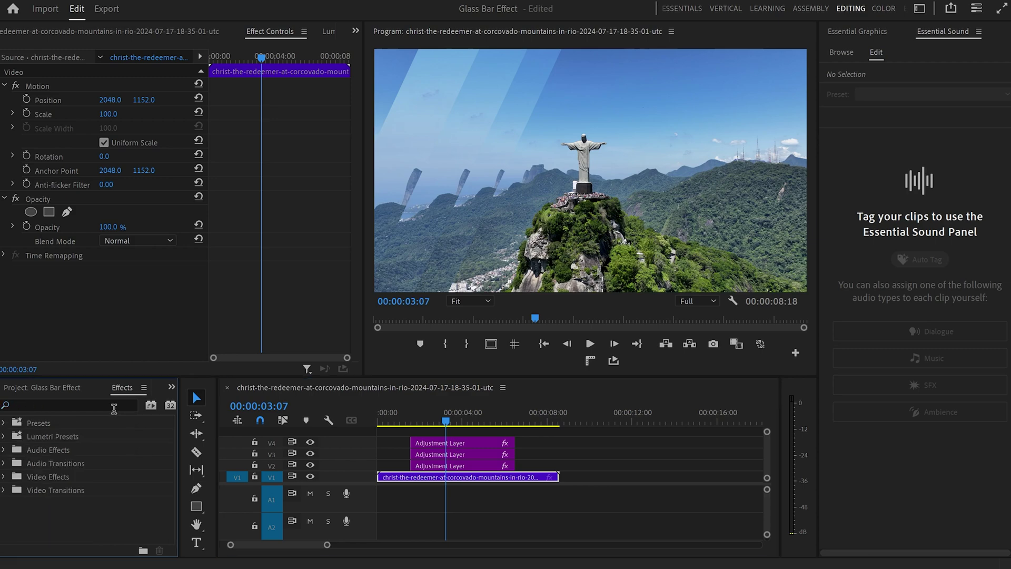
pyautogui.write('gaus')
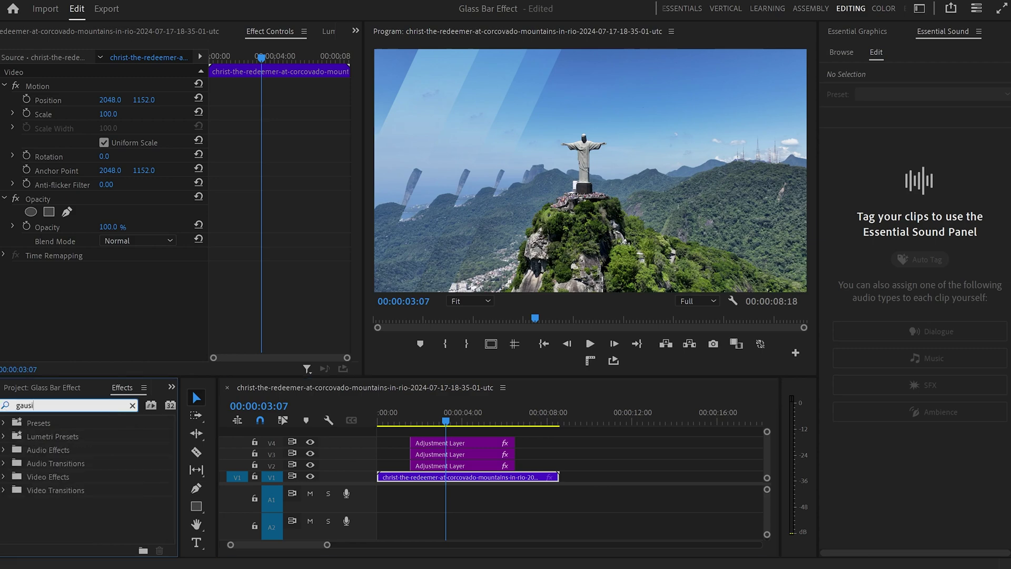
pyautogui.scroll(-1, 73, 521)
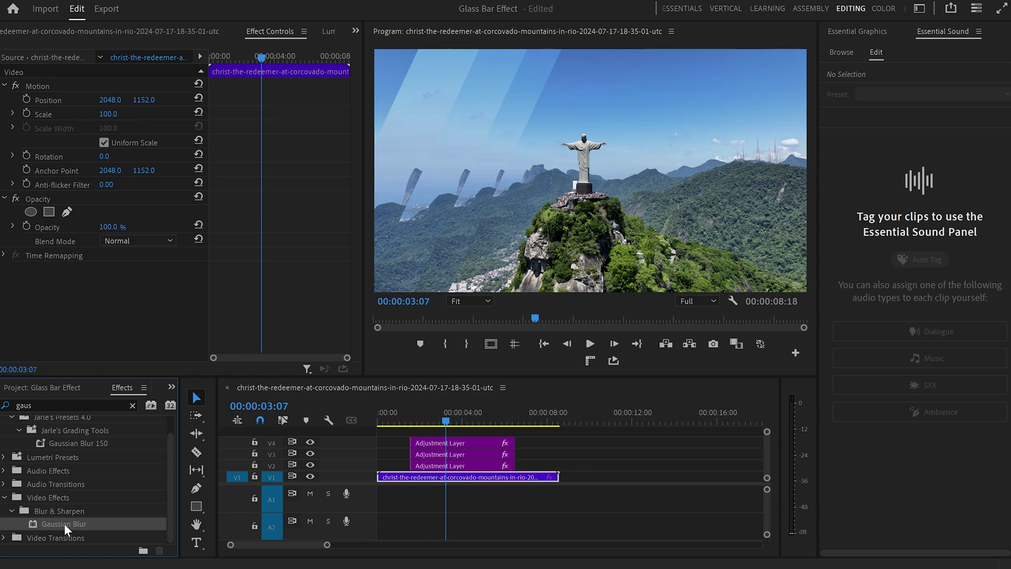
pyautogui.moveTo(50, 526); pyautogui.dragTo(436, 462)
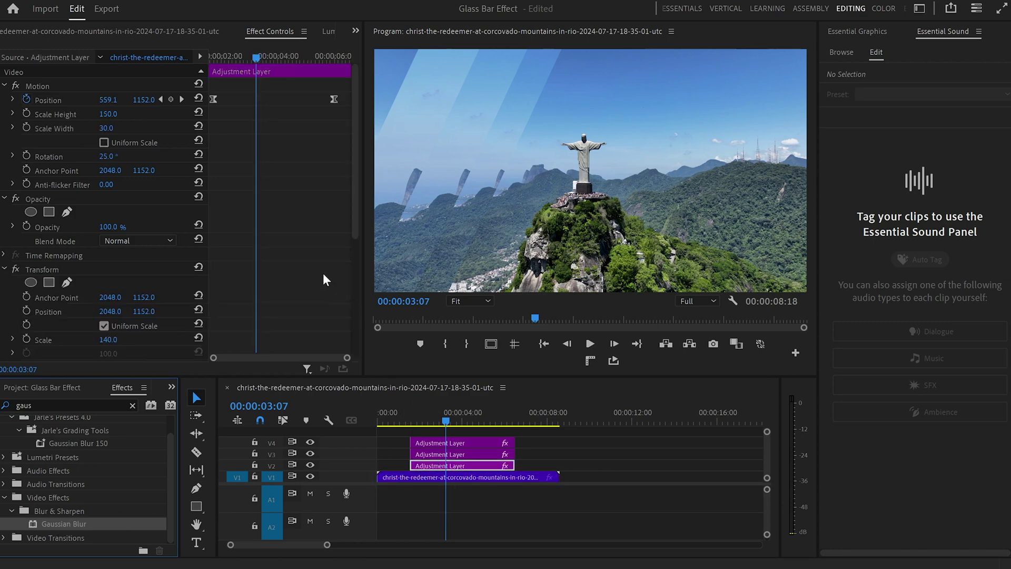
# Set the Gaussian Blur's Blurriness to 15 on the V2 adjustment layer
pyautogui.scroll(-5, 291, 259)
pyautogui.scroll(-1, 294, 260)
pyautogui.click(111, 297)
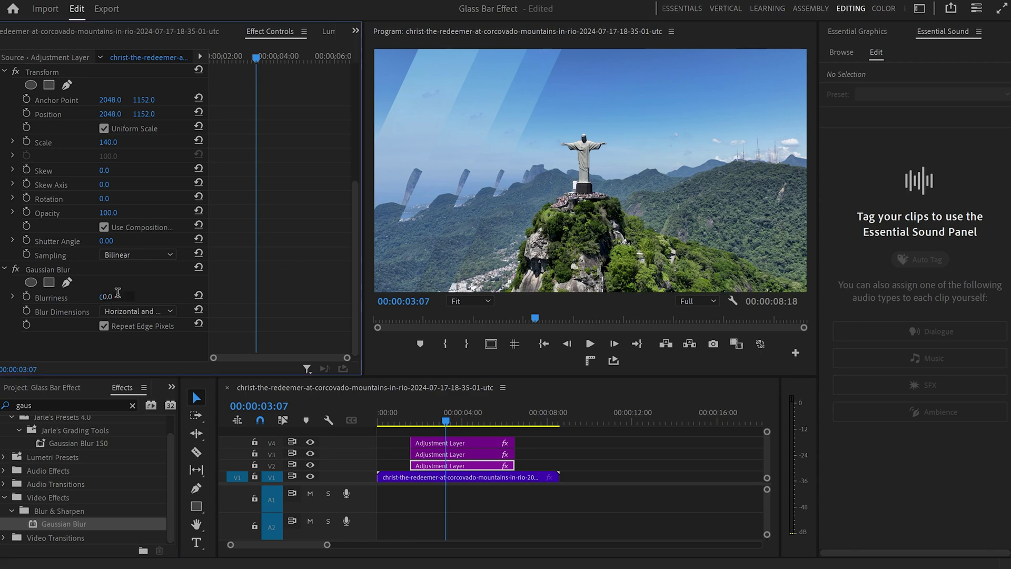
pyautogui.write('15')
pyautogui.press('Return')
# Copy the Gaussian Blur effect to the adjustment layers on V3 and V4 and play back the result
pyautogui.click(58, 268)
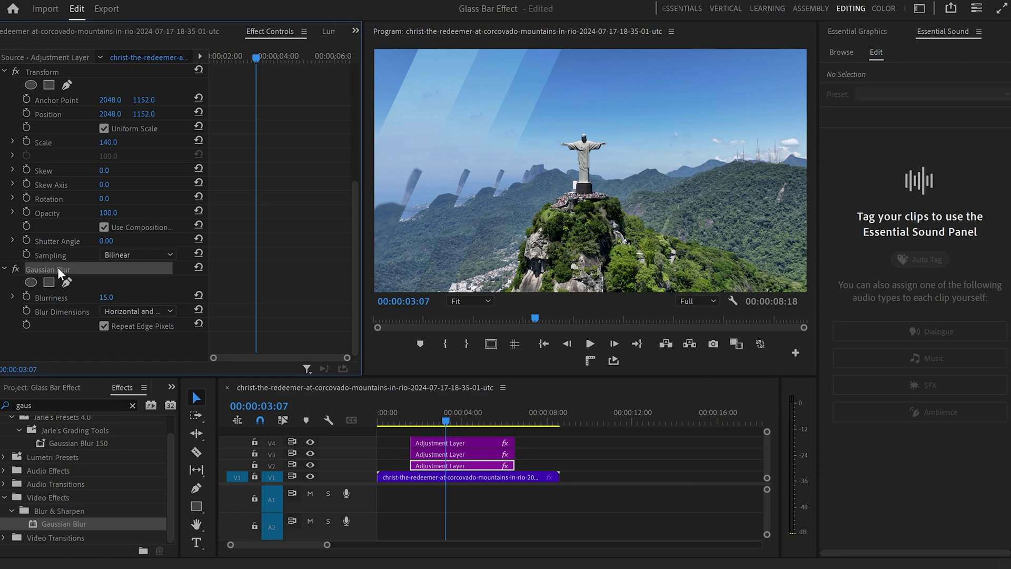
pyautogui.moveTo(548, 439); pyautogui.dragTo(496, 456)
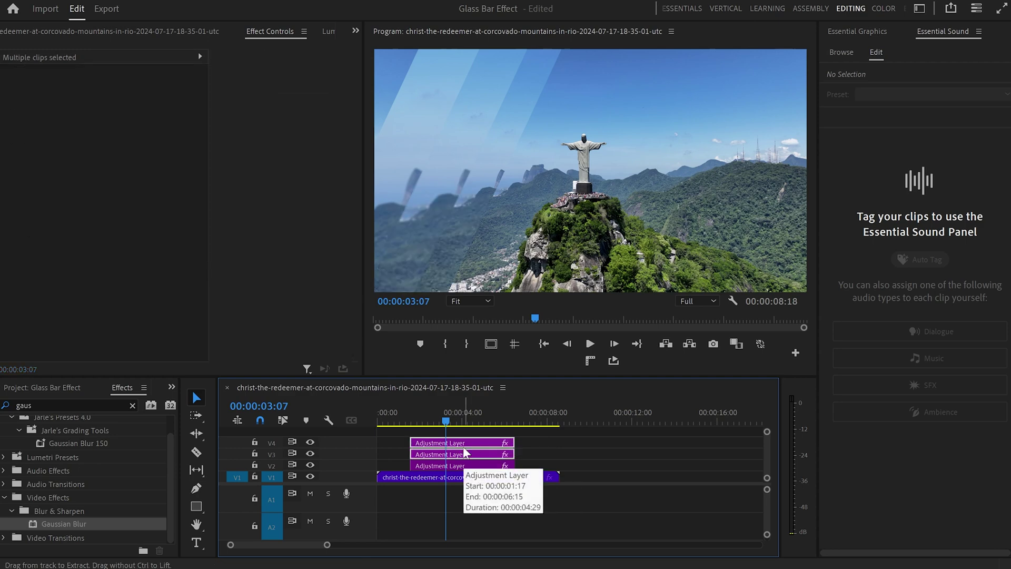
pyautogui.press('Up')
pyautogui.press('space')
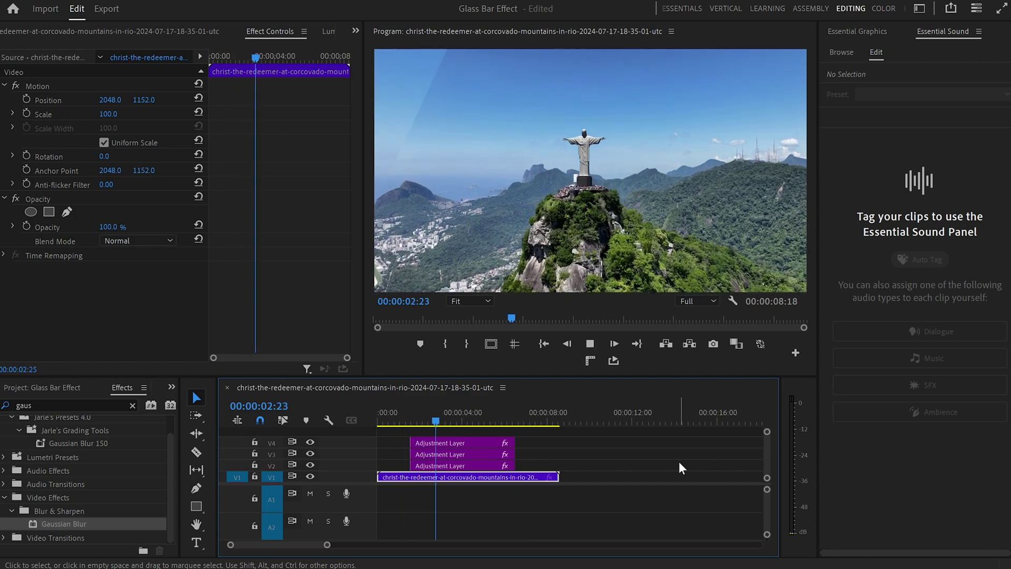